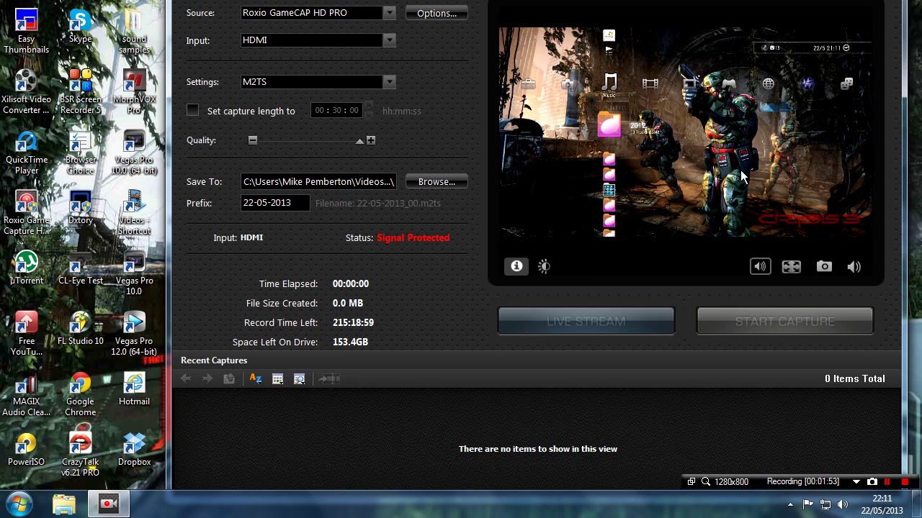
Reveal the hidden notification-area icons in the Windows taskbar.
left_click(791, 505)
Open Bandicam from the tray, move its window aside, check Target modes, then bring Roxio forward.
left_click(789, 431)
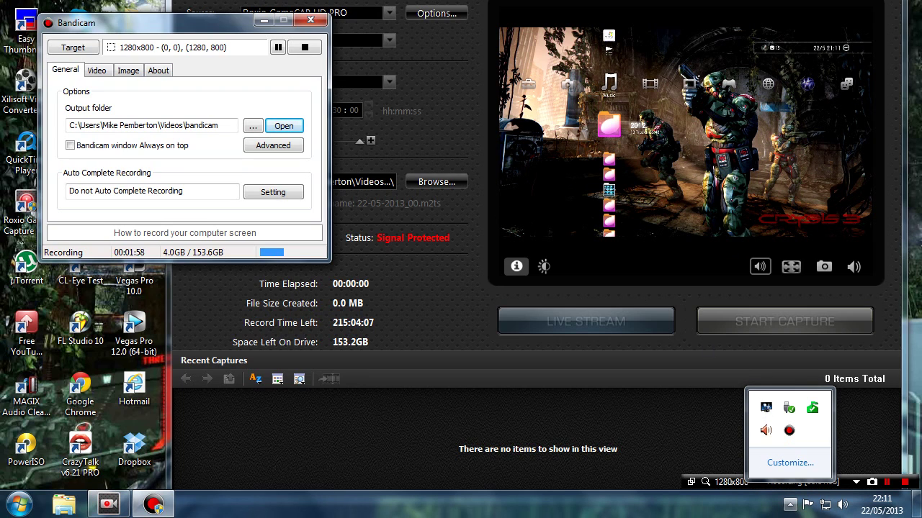
left_click_drag(186, 27, 219, 52)
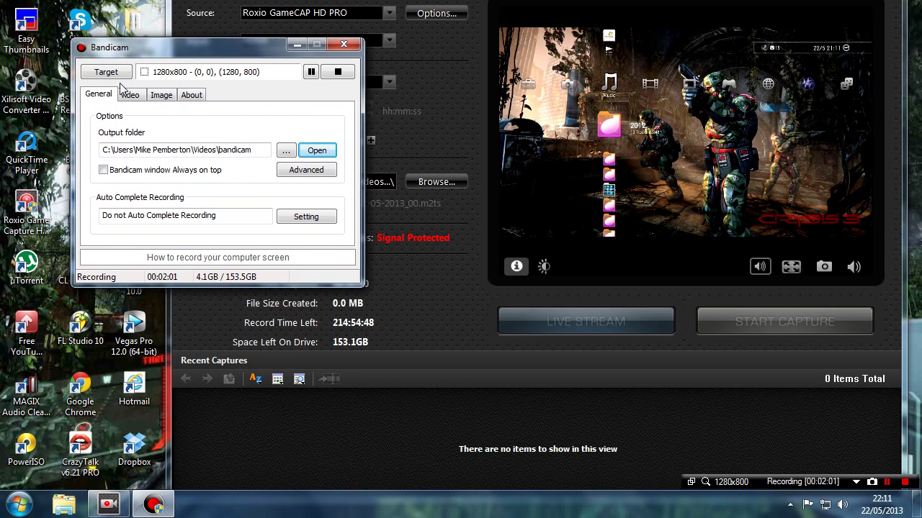
left_click(116, 74)
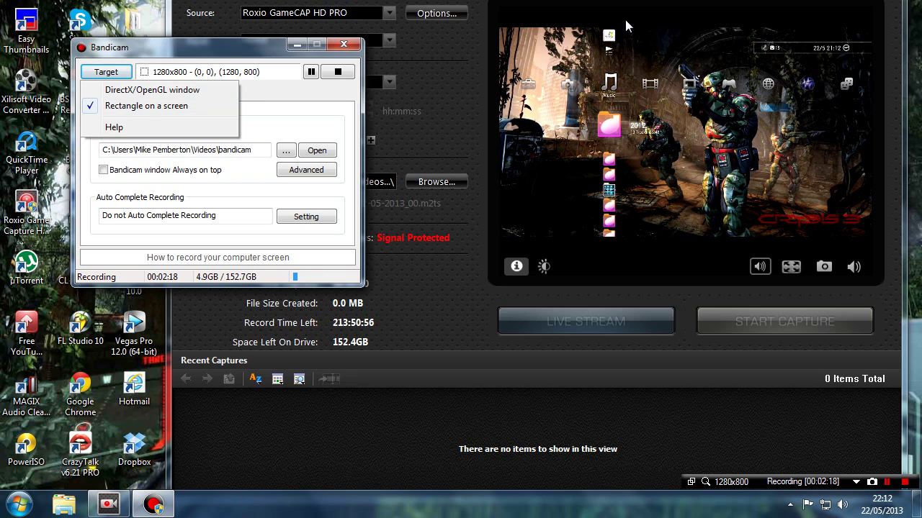
left_click(792, 268)
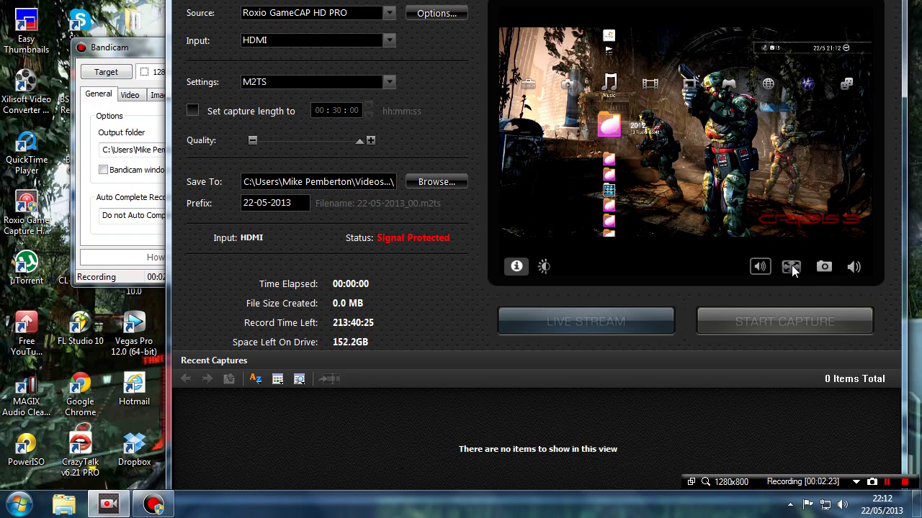
View the Roxio game preview full screen, exit it, and bring Bandicam back in front.
left_click(792, 268)
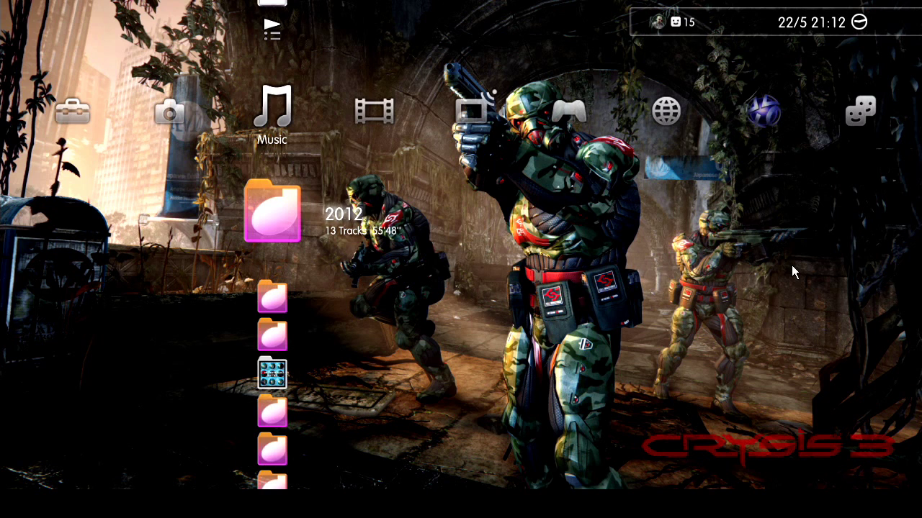
key("Escape")
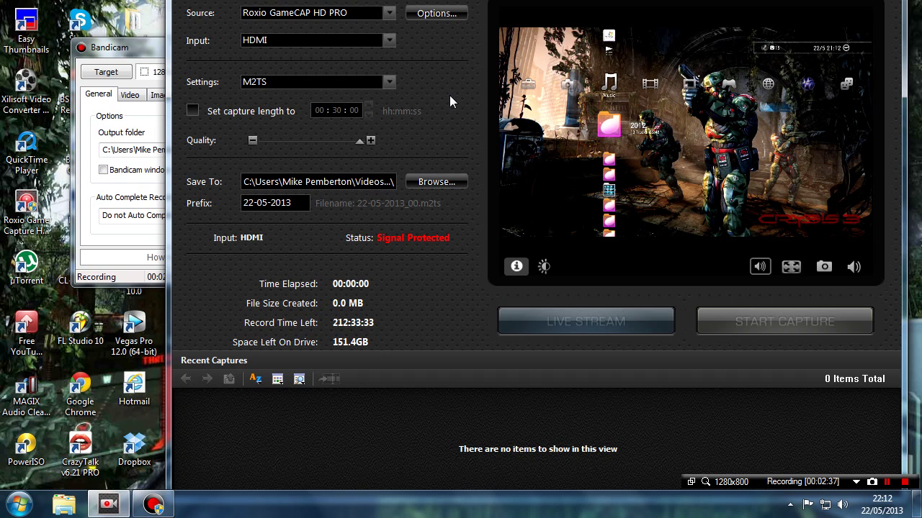
left_click(147, 48)
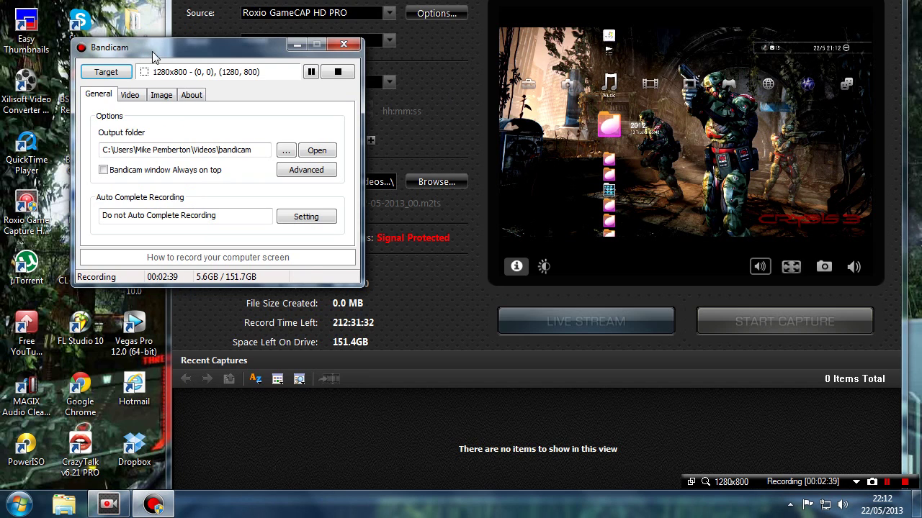
left_click(111, 74)
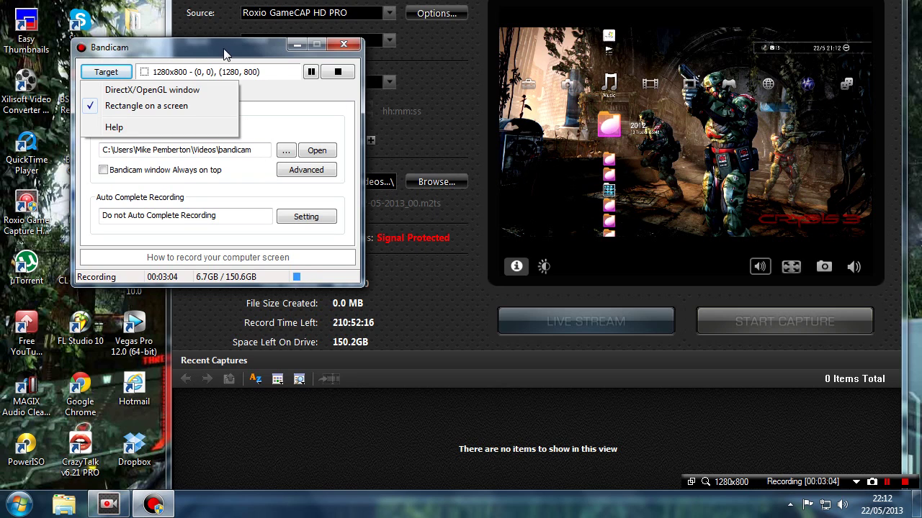
left_click_drag(226, 50, 217, 50)
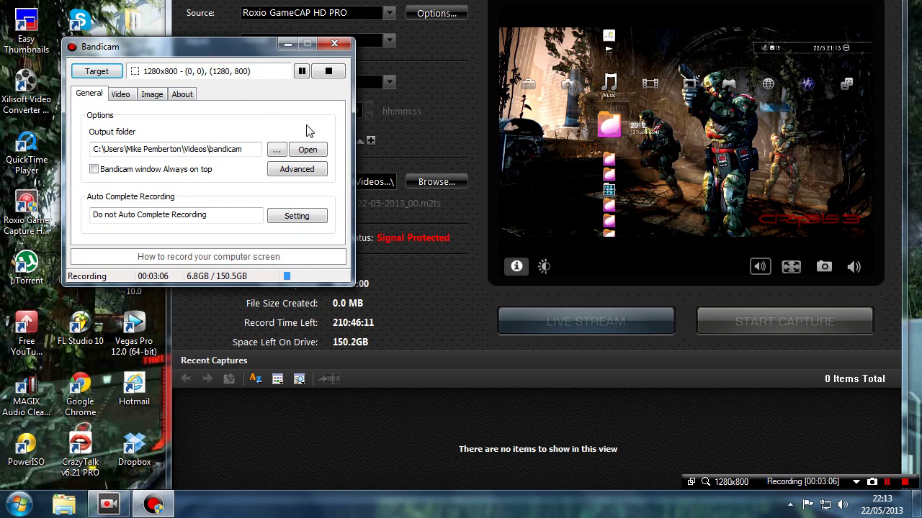
left_click(119, 95)
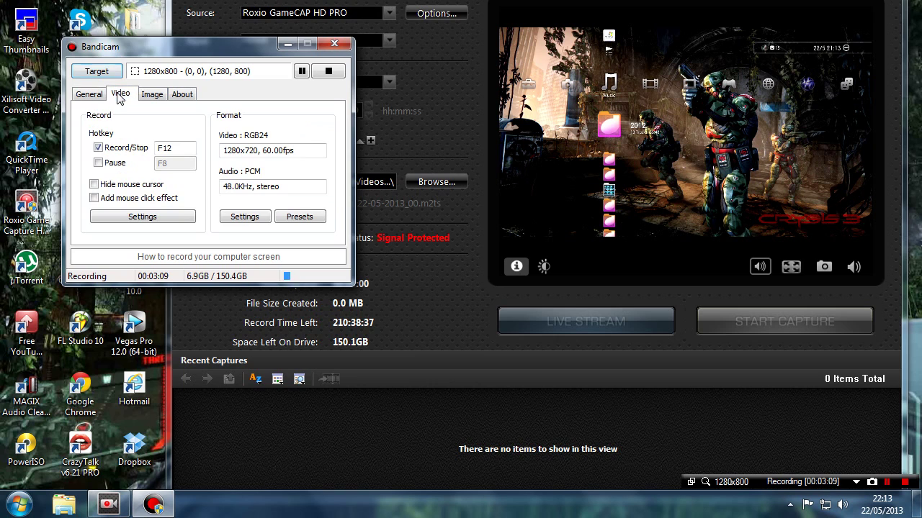
Confirm format settings: 1280x720 at 60 fps, RGB24 codec, 48000 Hz PCM audio.
left_click(245, 225)
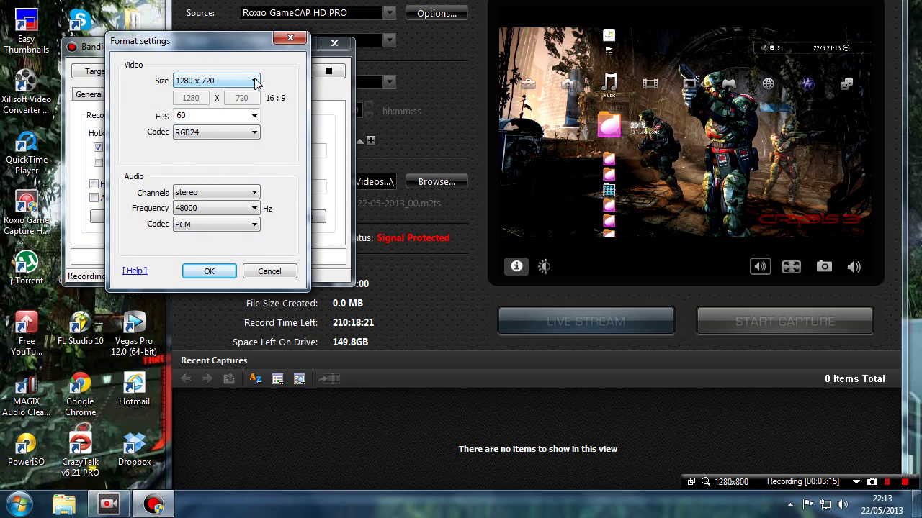
left_click(254, 116)
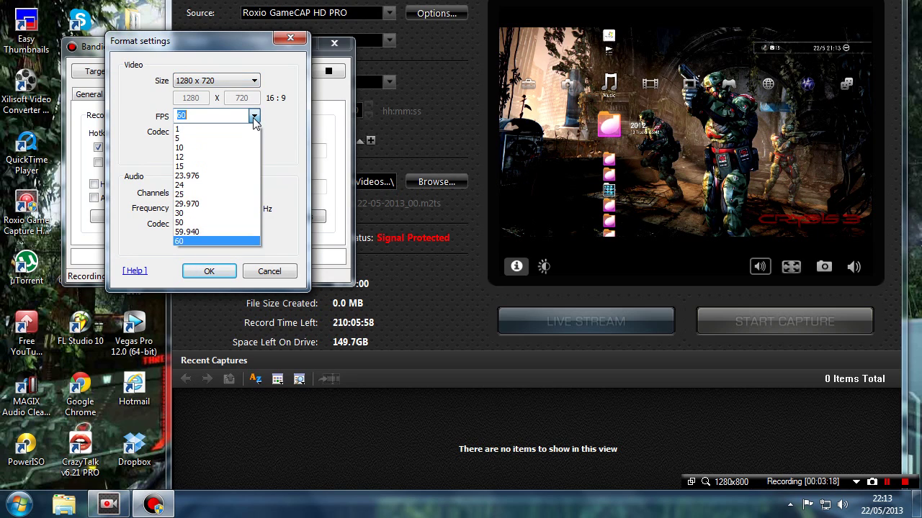
left_click(179, 242)
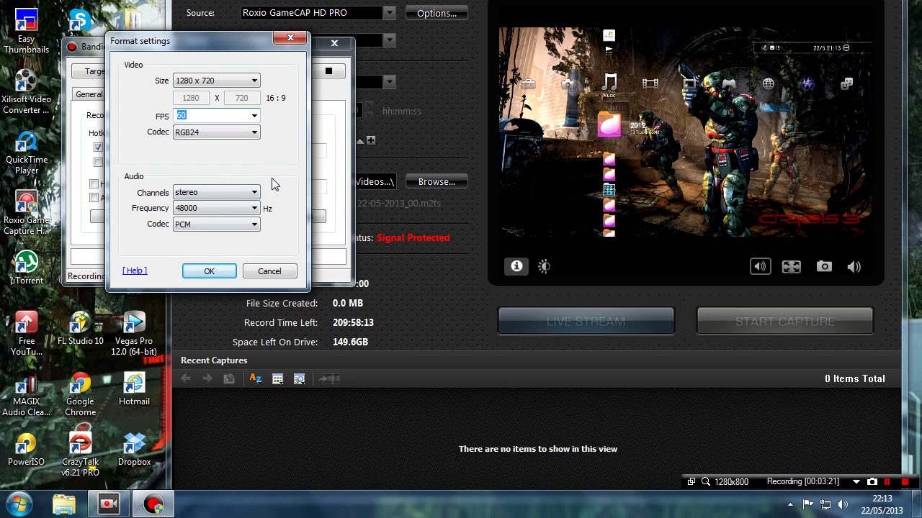
left_click(254, 116)
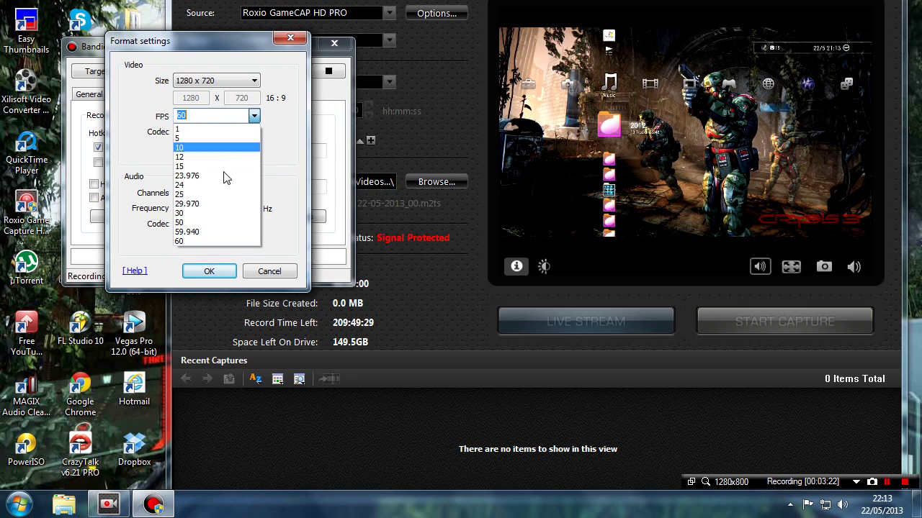
left_click(180, 243)
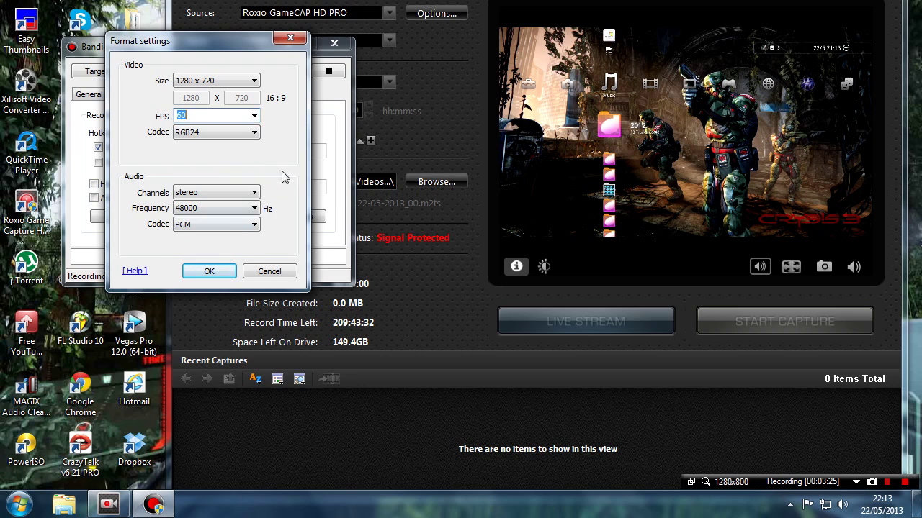
left_click(255, 134)
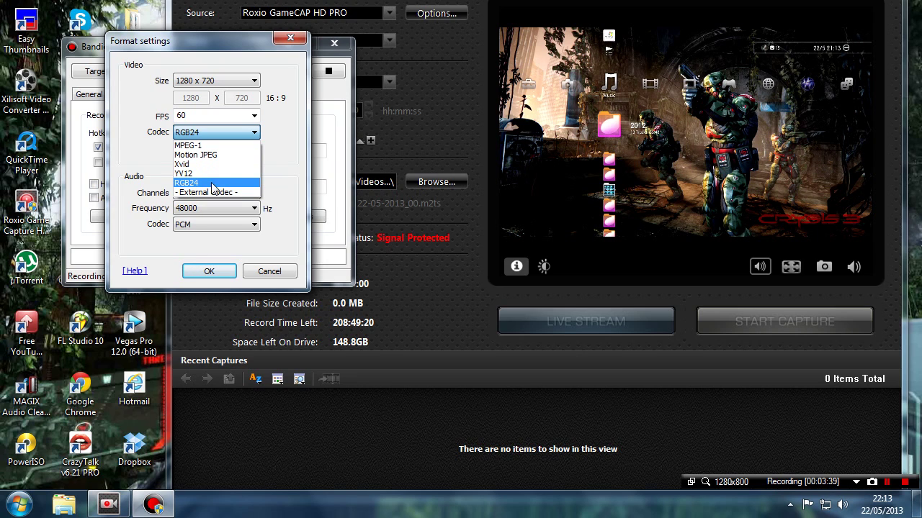
left_click(272, 186)
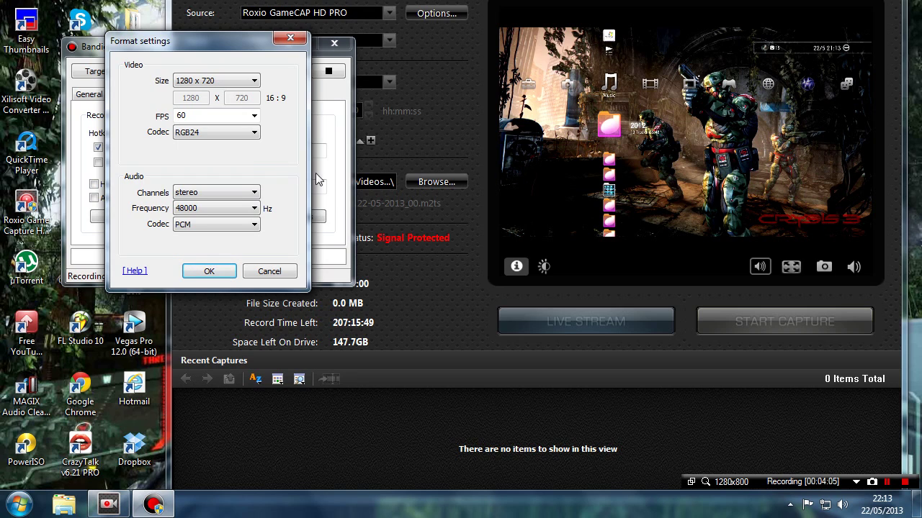
left_click(253, 209)
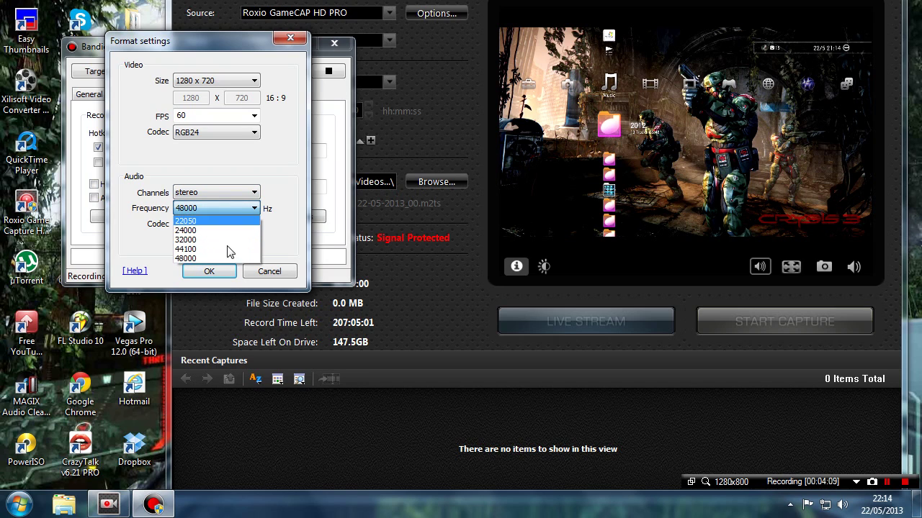
left_click(292, 248)
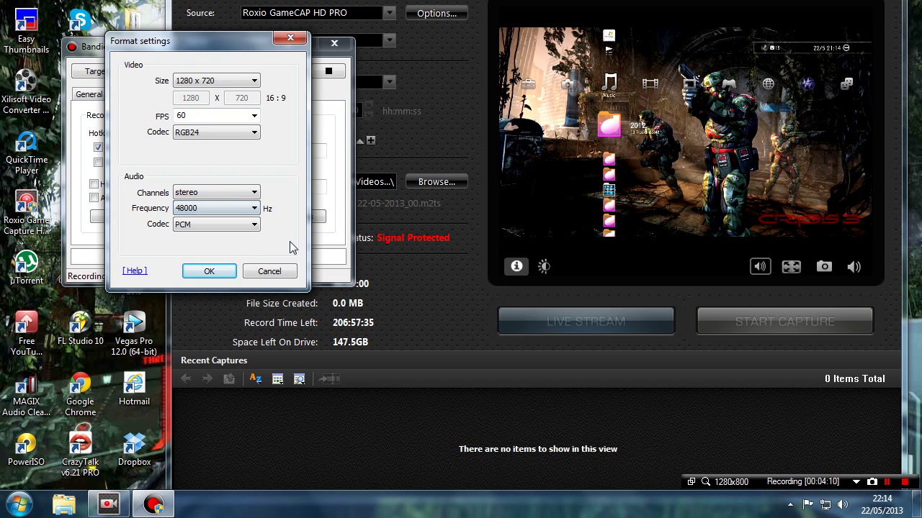
left_click(252, 224)
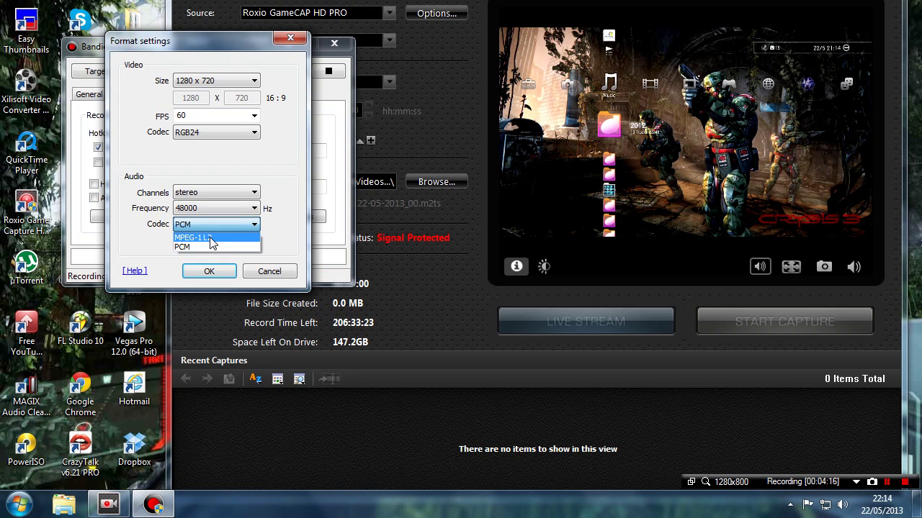
left_click(210, 248)
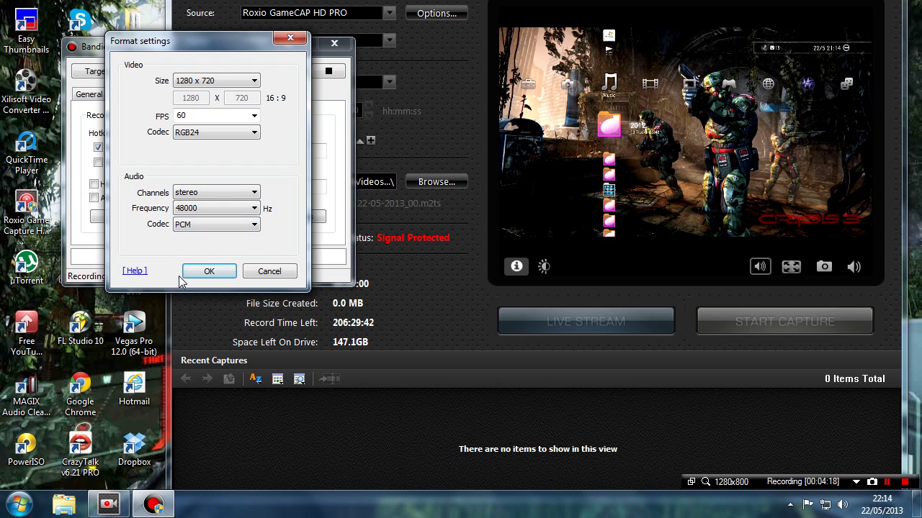
left_click(208, 272)
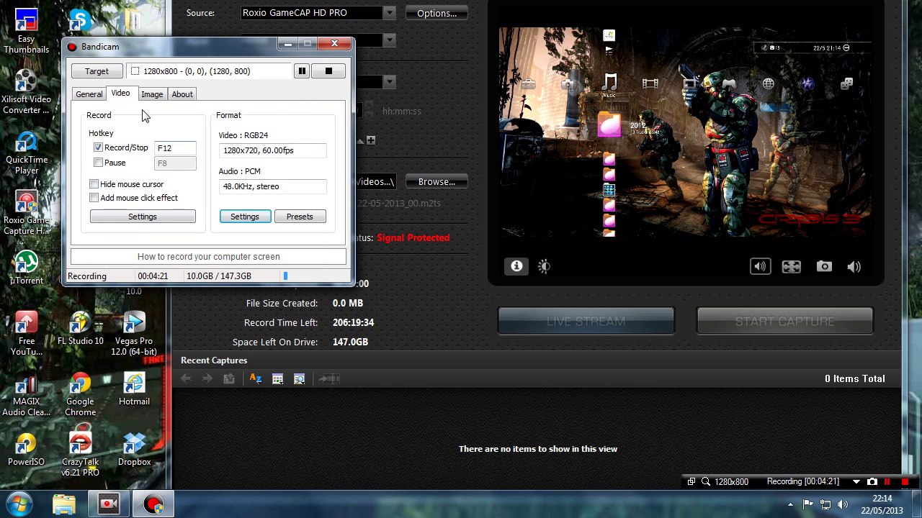
Glance at the General and Image tabs, return to Video, and open the sound settings.
left_click(87, 96)
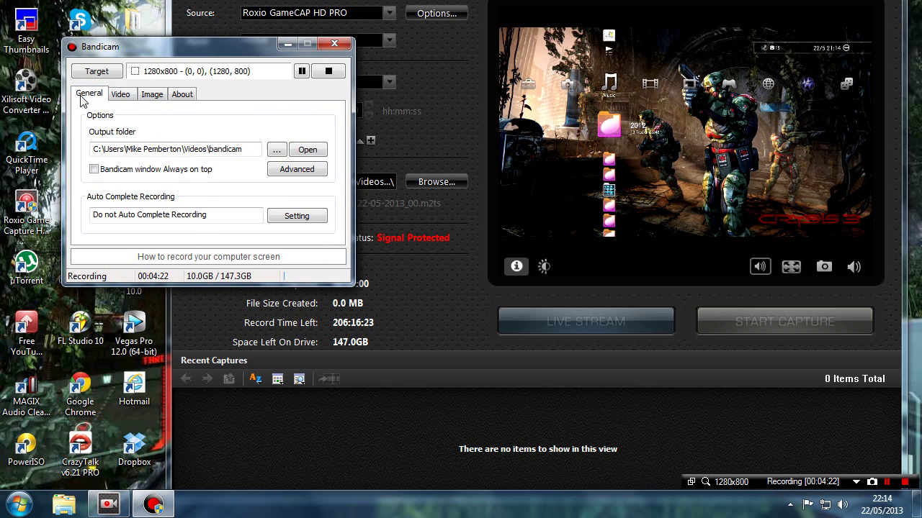
left_click(151, 96)
left_click(125, 101)
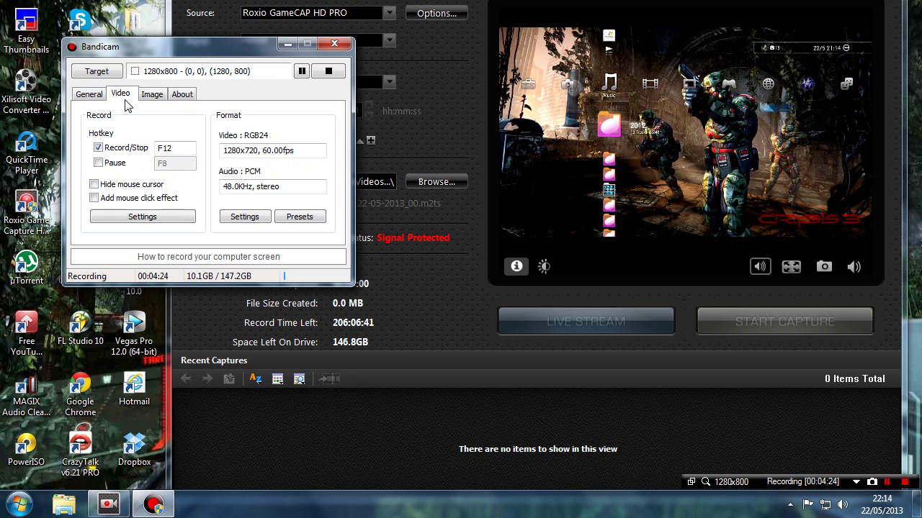
left_click(136, 218)
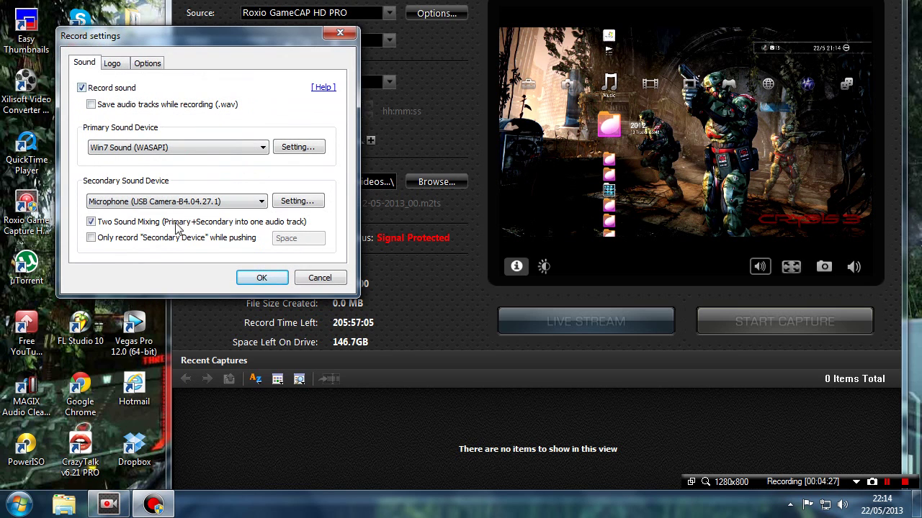
Keep Two Sound Mixing with Win7 Sound (WASAPI) and the USB camera microphone, and confirm.
left_click(309, 279)
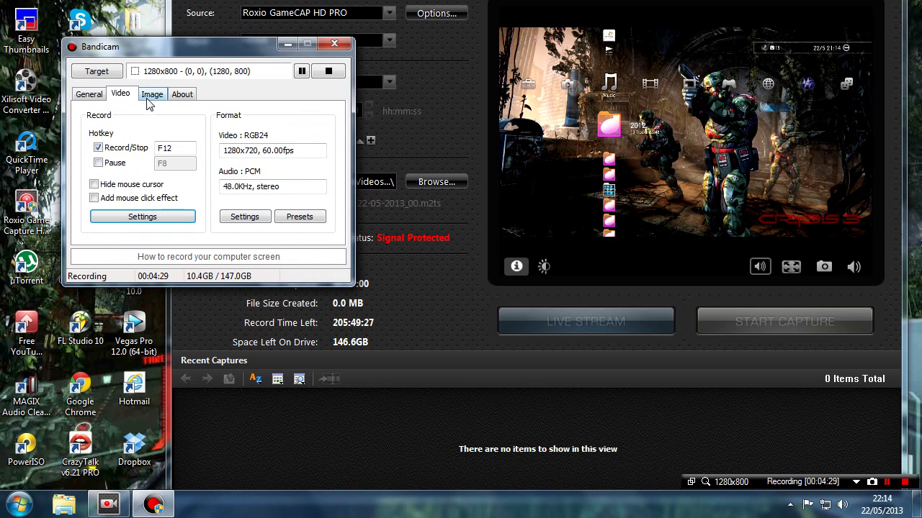
left_click(138, 216)
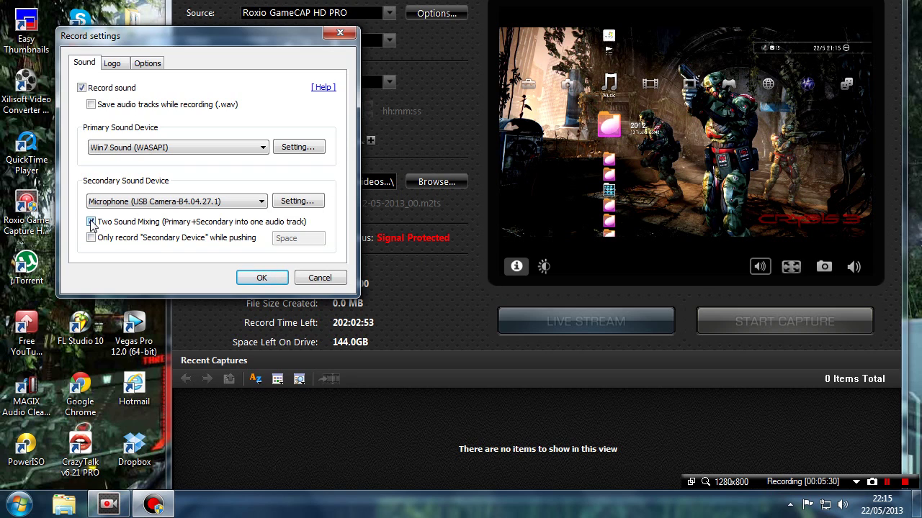
left_click(262, 278)
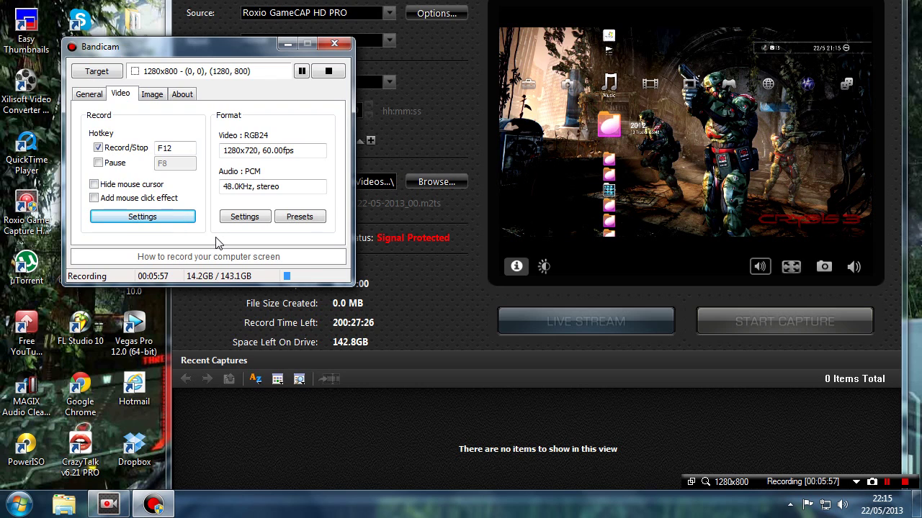
Minimize Bandicam and confirm Roxio's capture options with a 15000 kbps video bitrate.
left_click(285, 44)
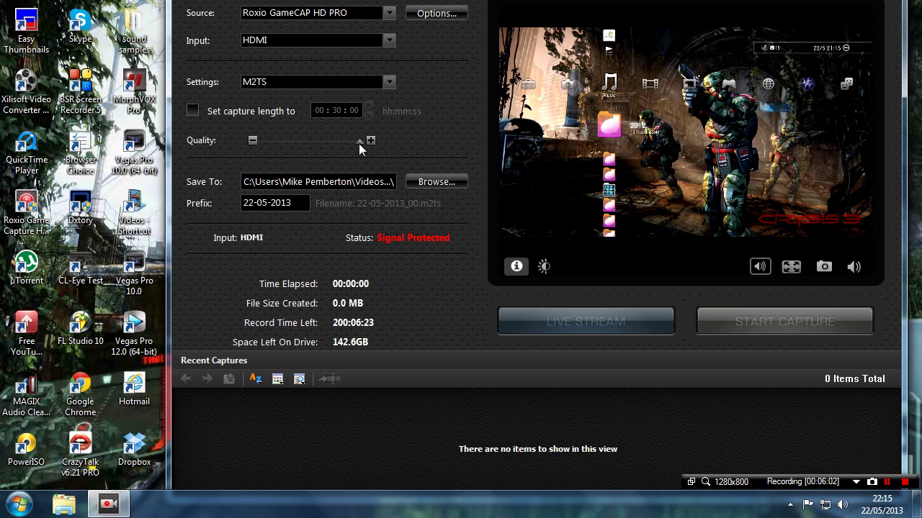
left_click(431, 15)
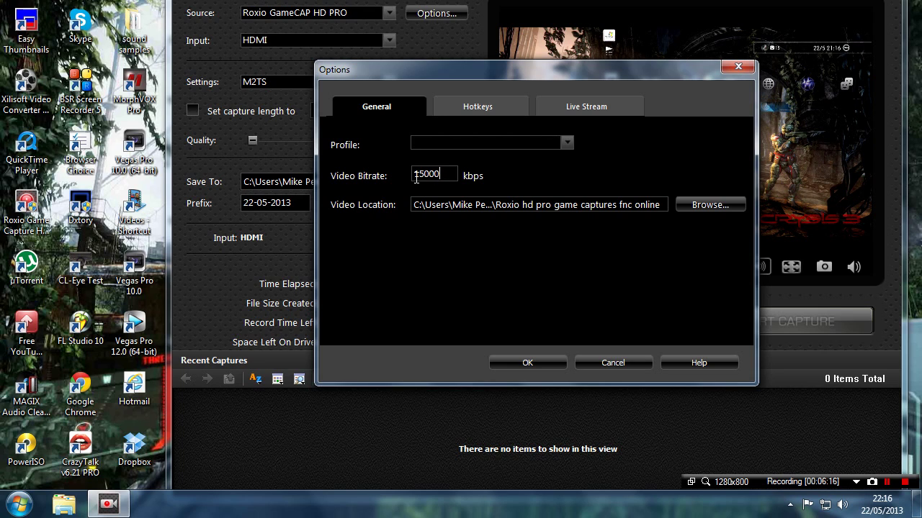
left_click(517, 364)
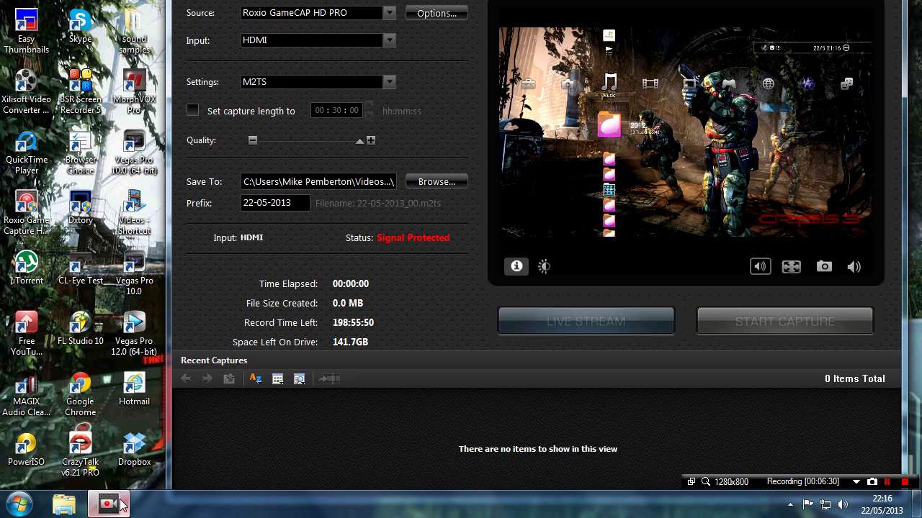
Bring Bandicam up from the tray and open its output folder from the General settings.
left_click(790, 504)
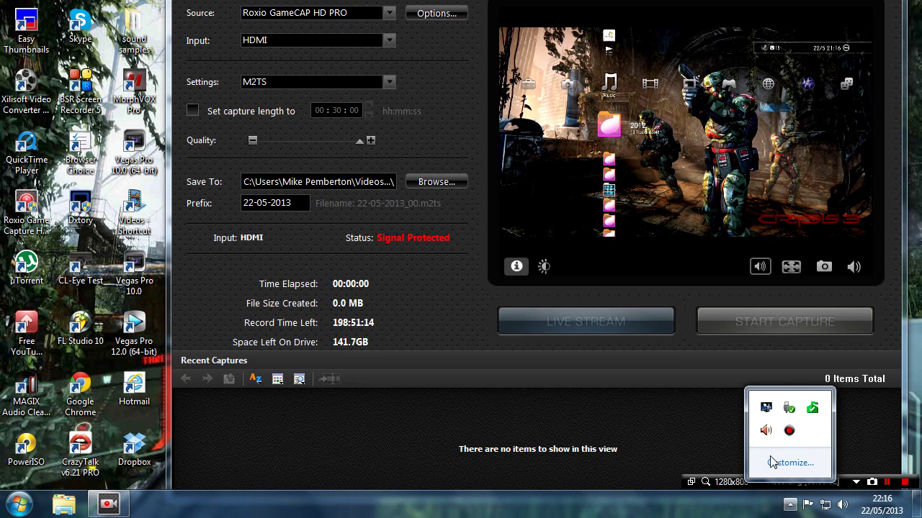
left_click(789, 430)
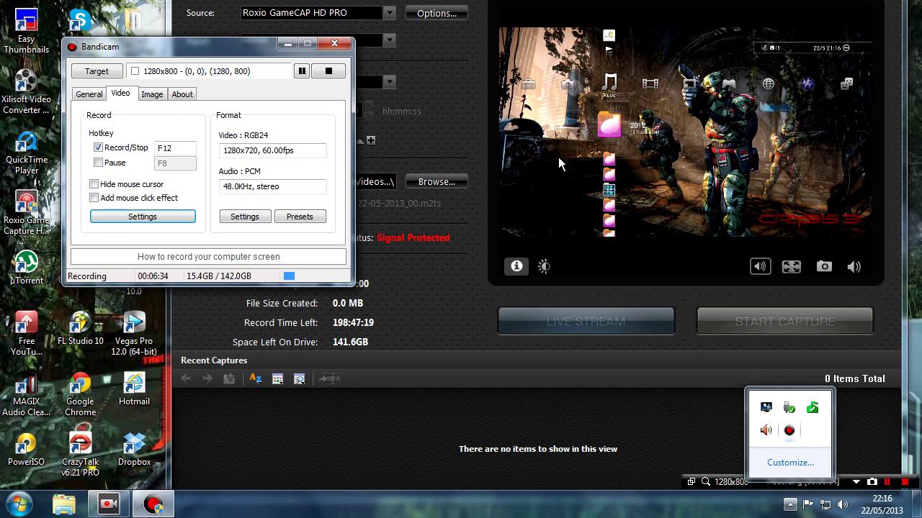
left_click(89, 96)
left_click(300, 150)
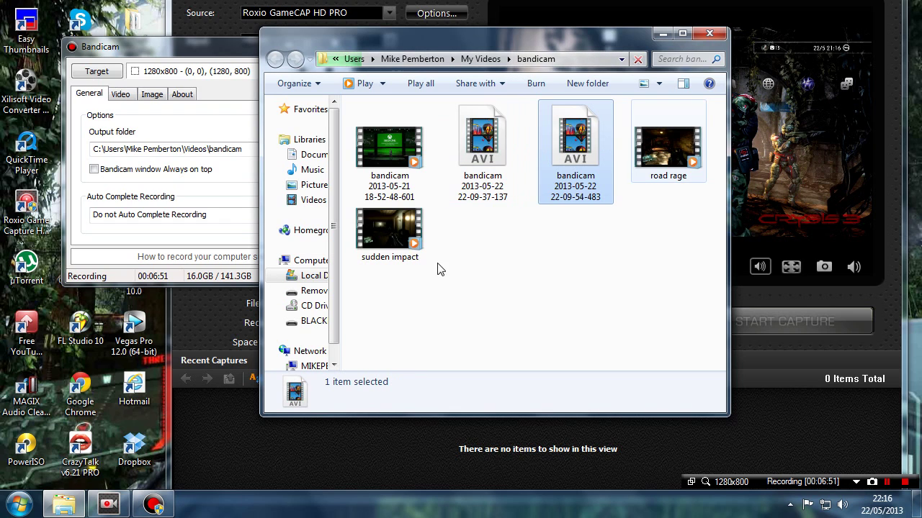
Select the sudden impact clip to show its details: 64.2 GB, 00:21:02, 1280 frame width.
mouse_move(386, 237)
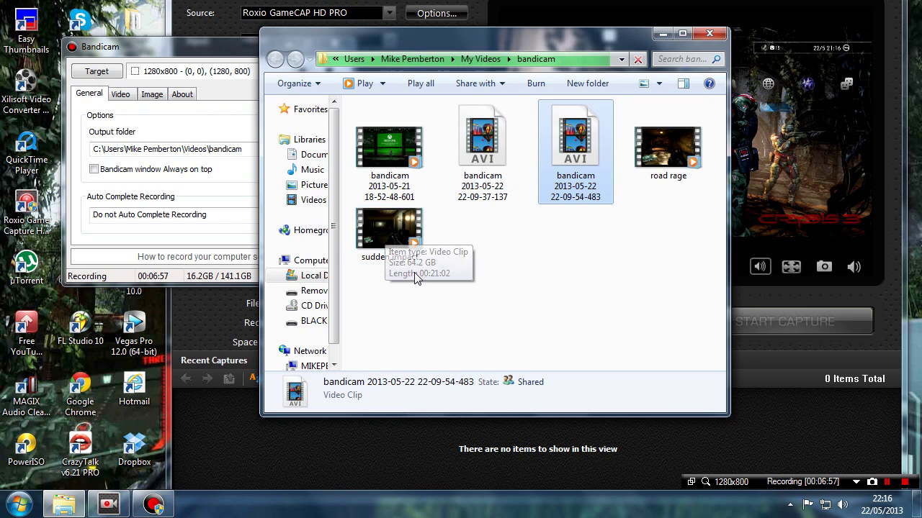
left_click(401, 230)
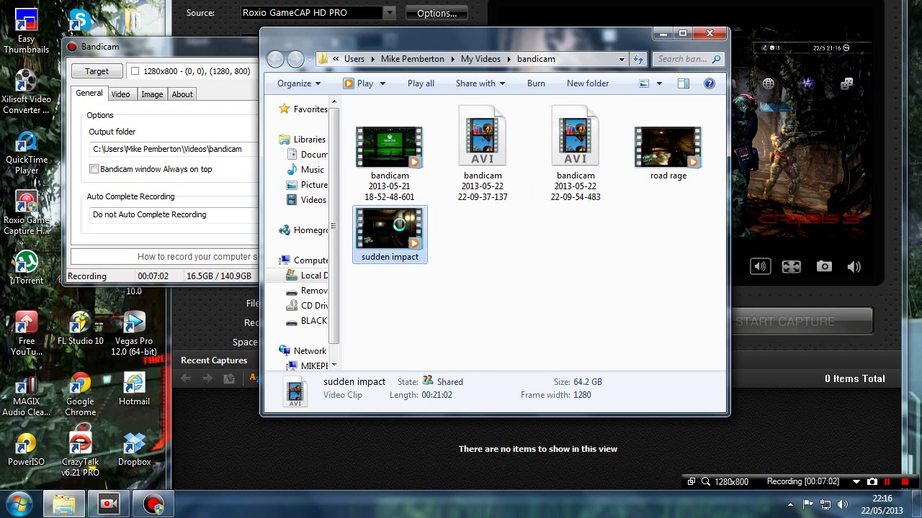
right_click(400, 225)
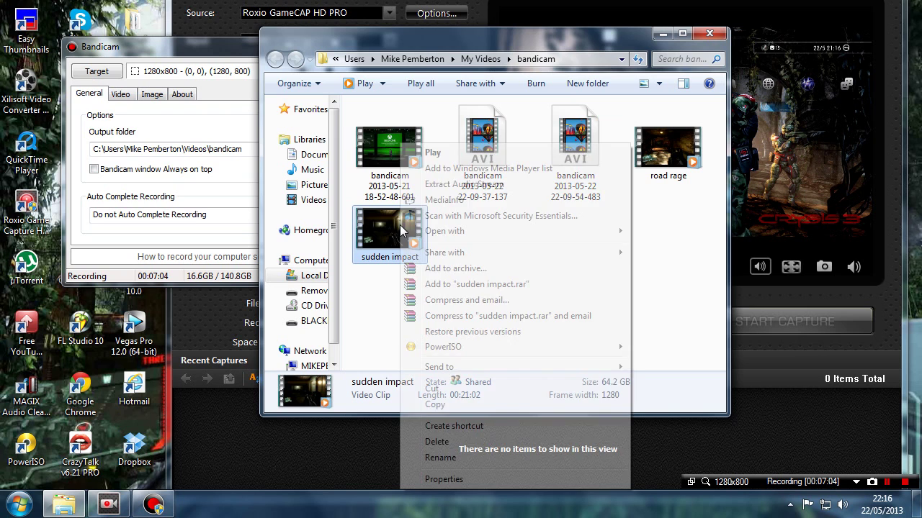
left_click(446, 478)
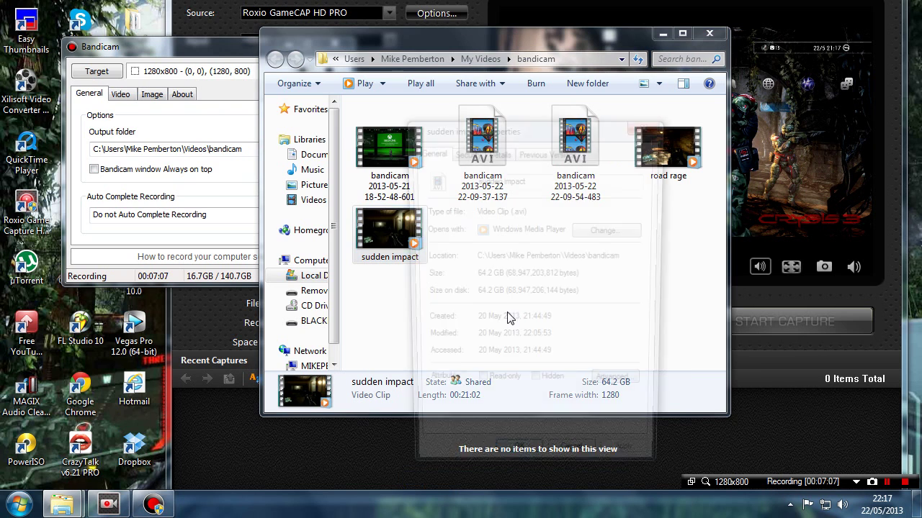
left_click_drag(529, 118, 505, 26)
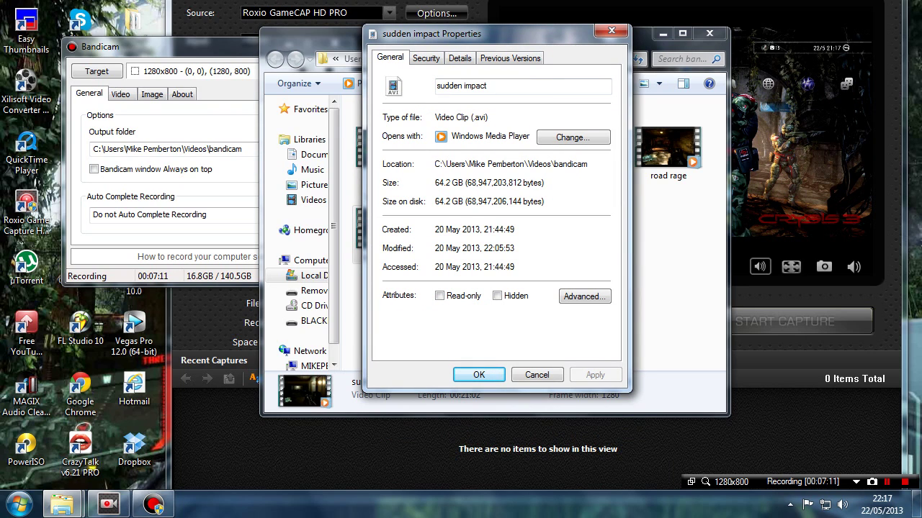
left_click(459, 58)
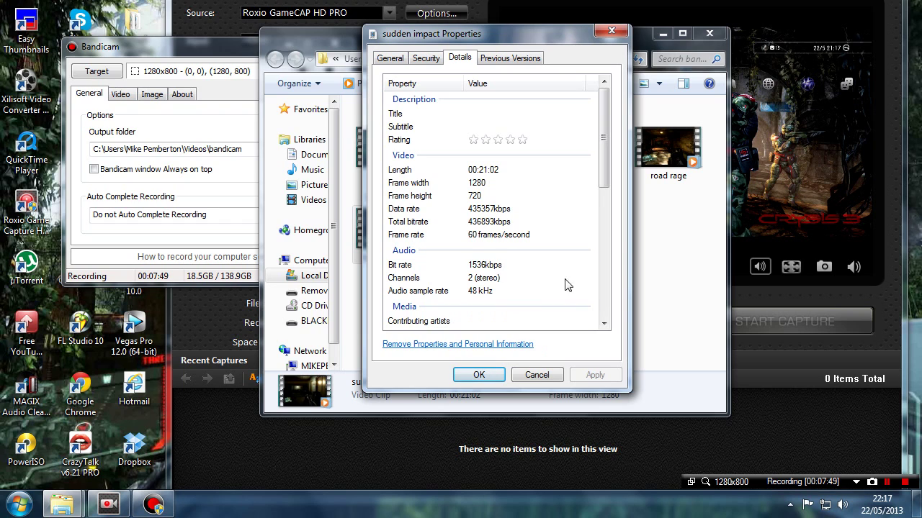
left_click(490, 376)
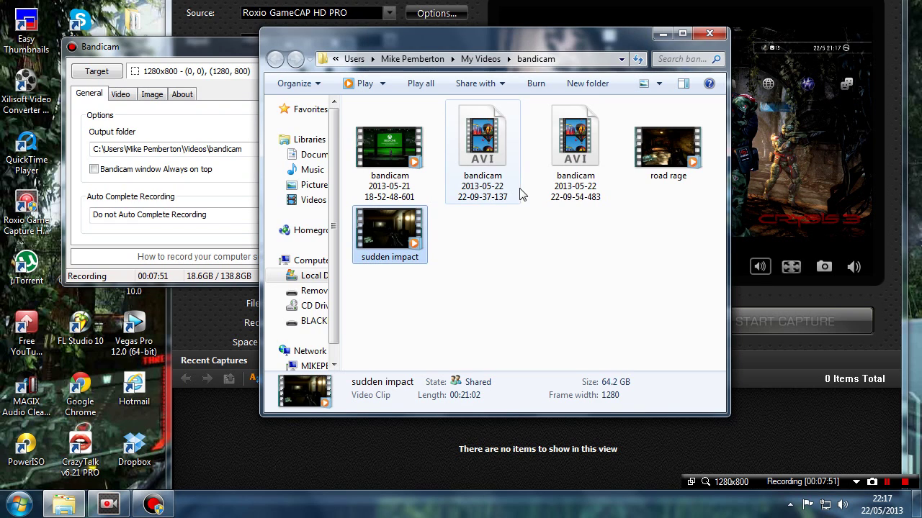
Close the Explorer recordings window and move Bandicam toward the top of the screen.
left_click(709, 33)
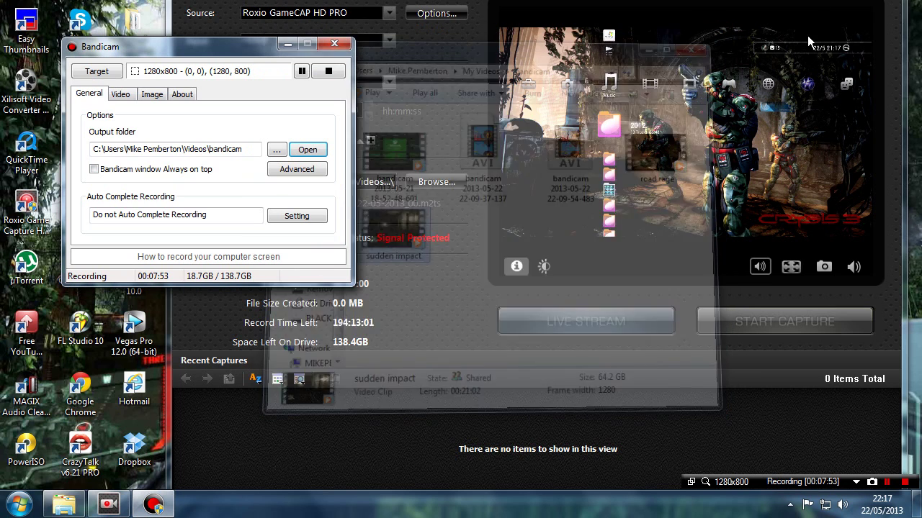
left_click_drag(198, 53, 208, 24)
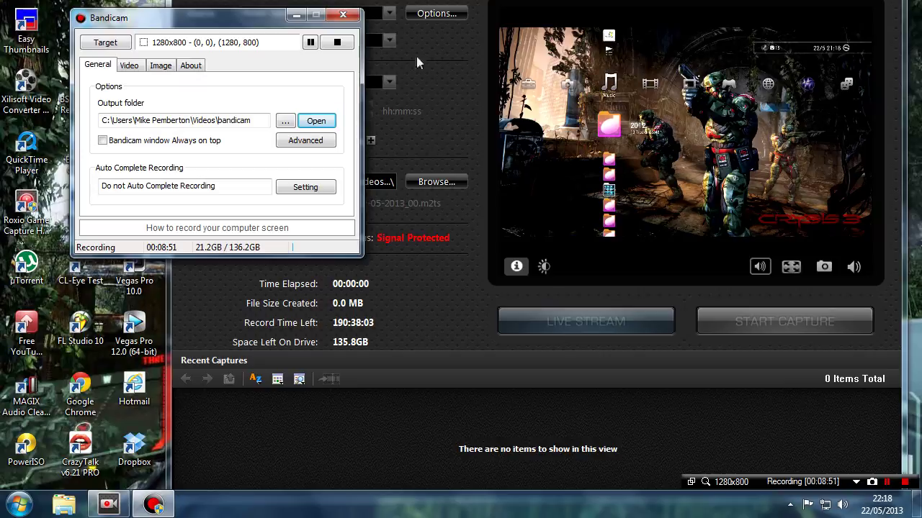
Stop the Bandicam recording, then walk the player across the street to the 24h PARKING garage.
left_click(335, 43)
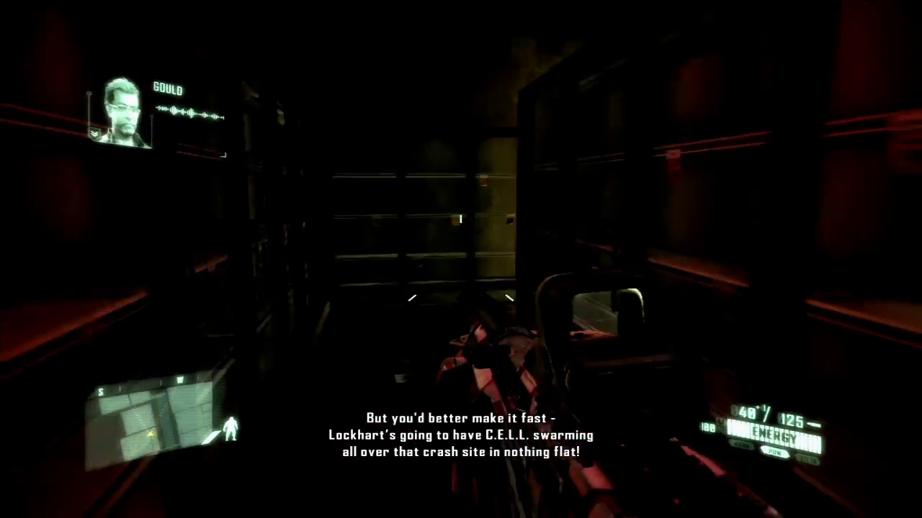
key("w")
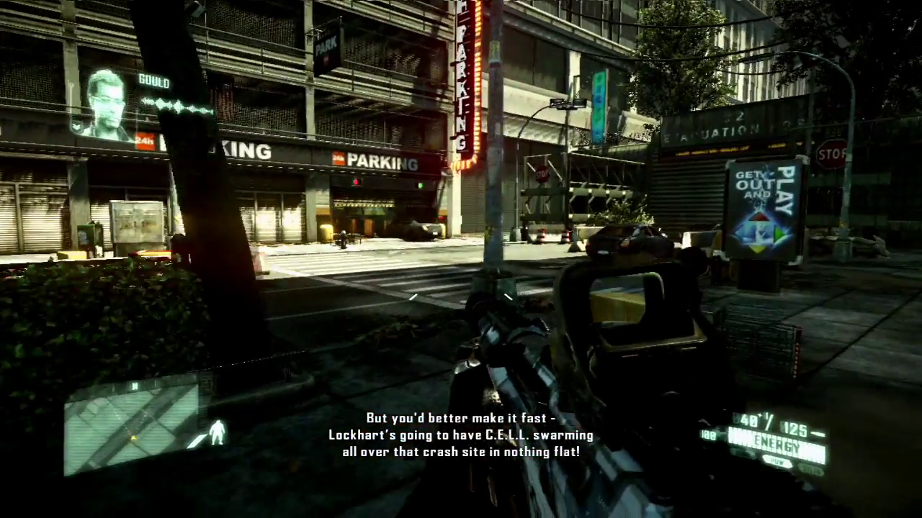
key("w")
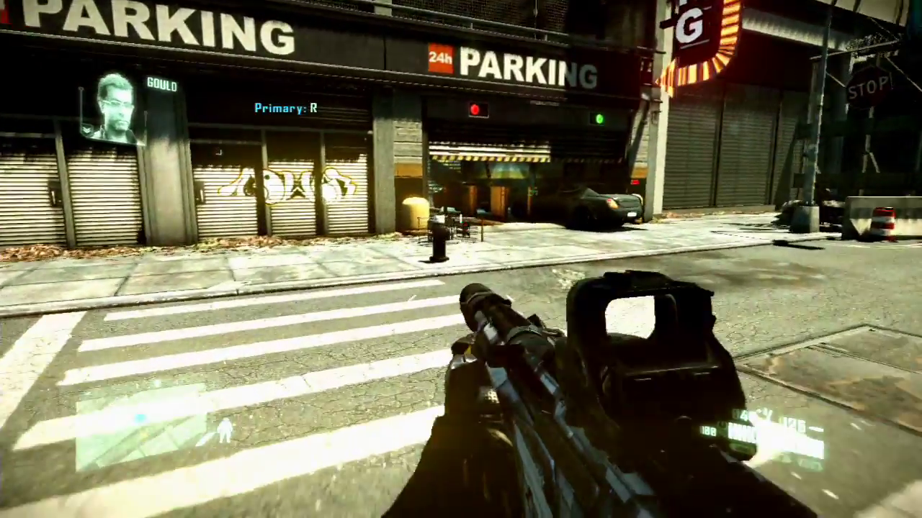
right_click(460, 259)
key("w")
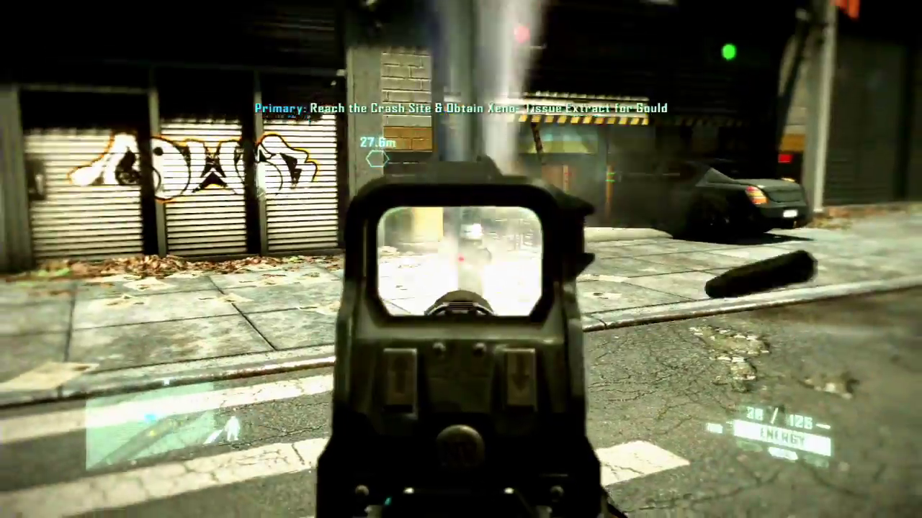
key("r")
key("w")
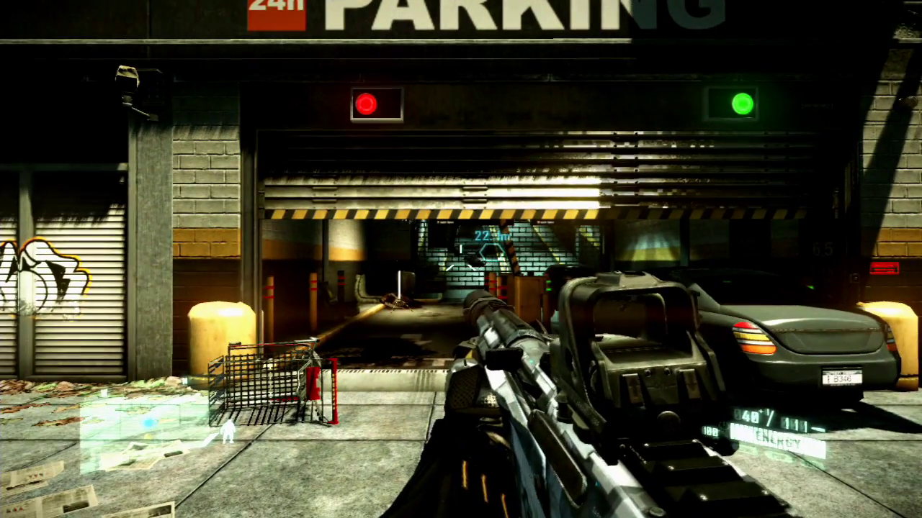
key("w")
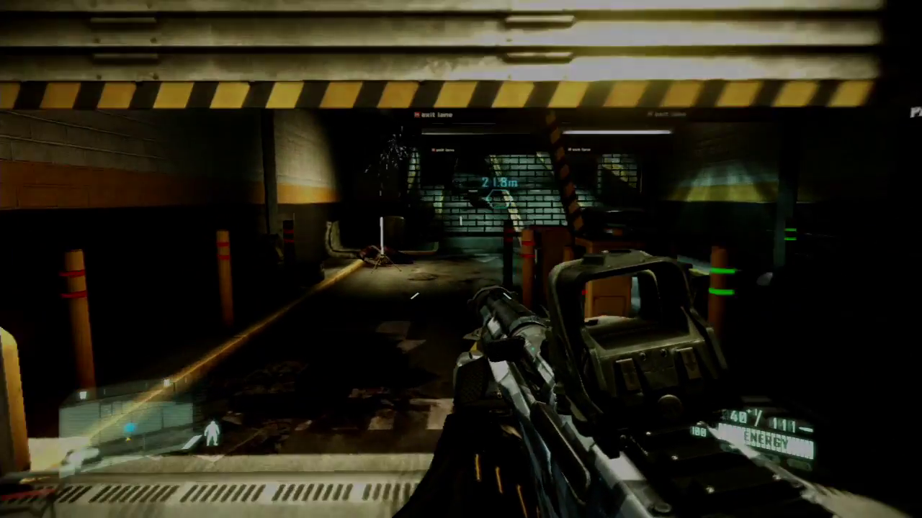